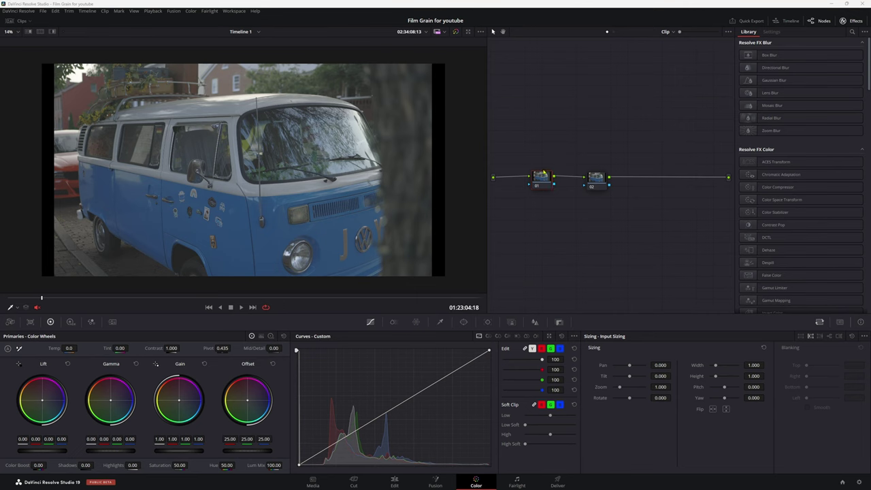
# Step: Move node 01 slightly lower in the clip's node graph
pyautogui.moveTo(542, 175); pyautogui.dragTo(544, 189)
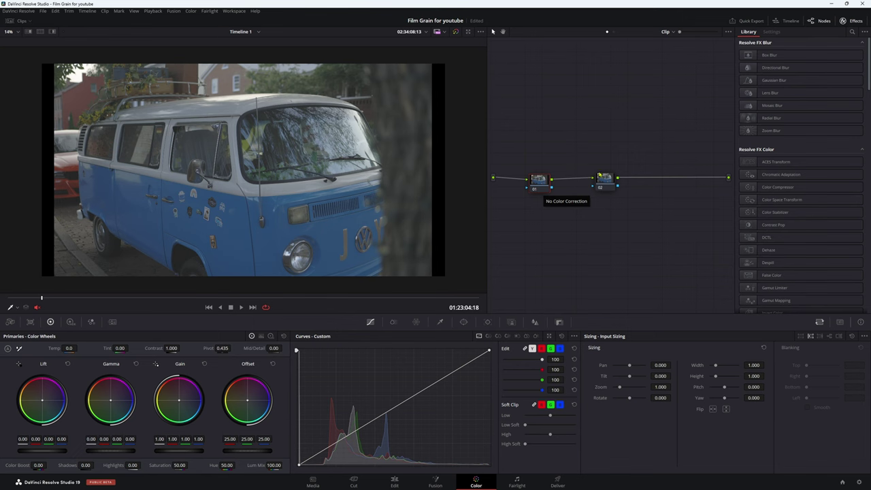
# Step: Bring nodes 01 and 02 closer together in the clip's node graph
pyautogui.moveTo(607, 178); pyautogui.dragTo(592, 181)
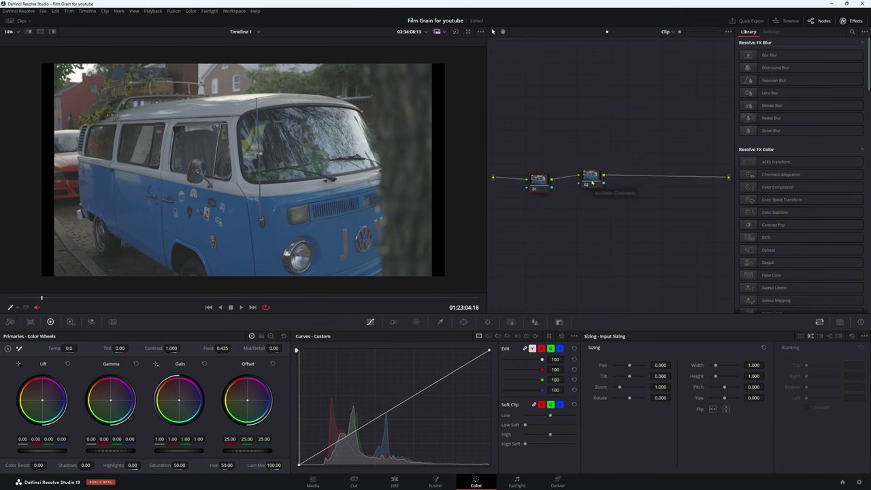
pyautogui.click(612, 31)
pyautogui.click(607, 31)
pyautogui.moveTo(541, 187)
pyautogui.mouseDown()
pyautogui.moveTo(552, 190)
pyautogui.moveTo(554, 205)
pyautogui.moveTo(555, 189)
pyautogui.mouseUp()
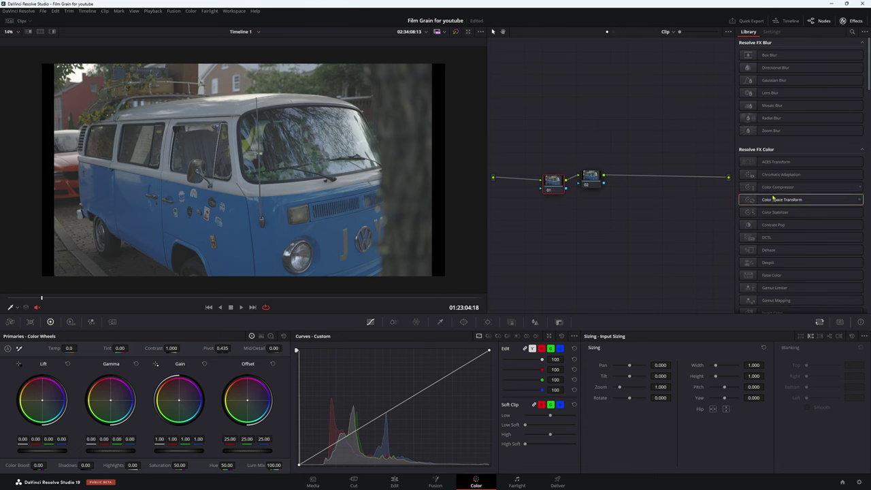
# Step: Apply Color Space Transform to node 01 with Canon Cinema Gamut input and Canon Log 3 gamma
pyautogui.moveTo(781, 199); pyautogui.dragTo(556, 179)
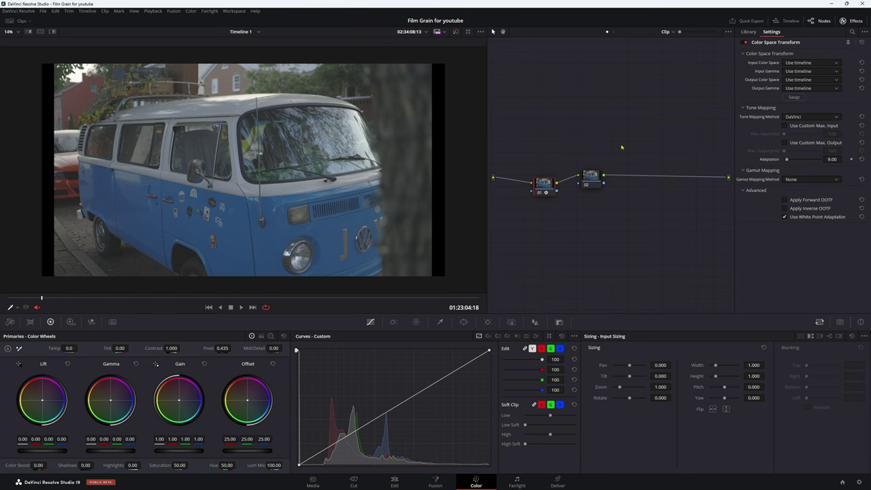
pyautogui.click(797, 62)
pyautogui.scroll(-3, 816, 123)
pyautogui.click(809, 139)
pyautogui.click(797, 72)
pyautogui.scroll(-3, 816, 126)
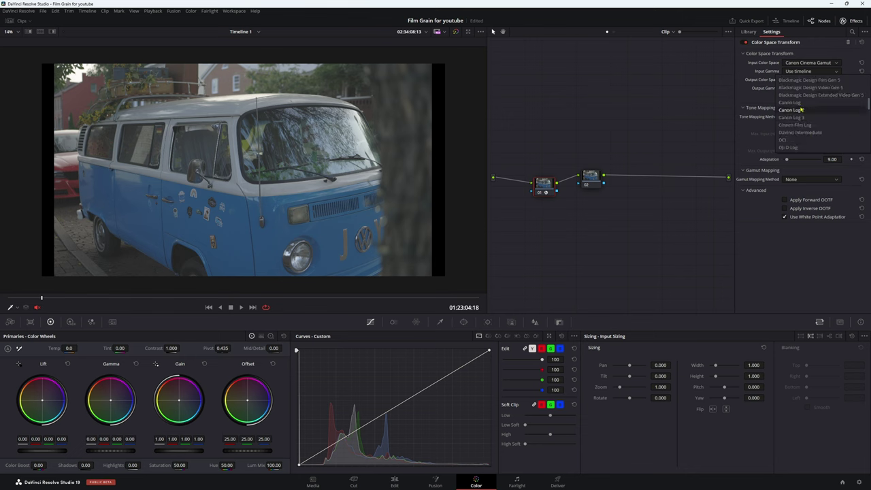
pyautogui.click(796, 118)
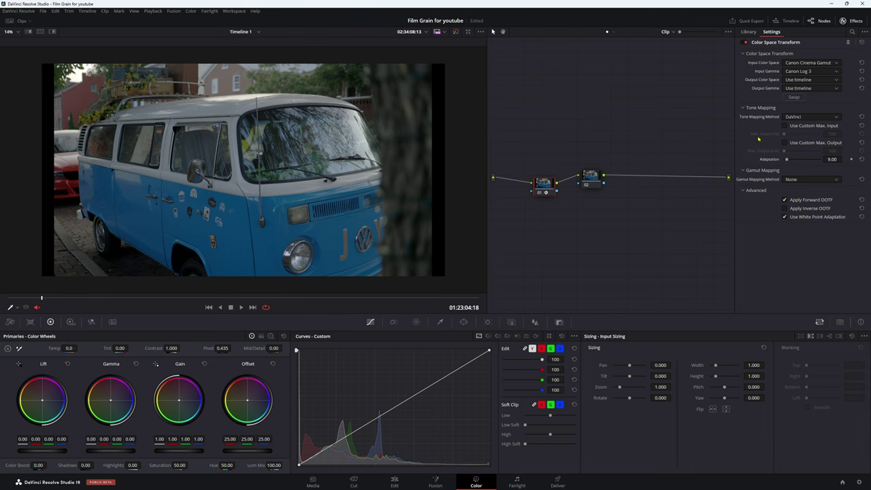
# Step: Set node 01's transform output to DaVinci Wide Gamut and DaVinci Intermediate, with Tone Mapping None
pyautogui.click(797, 80)
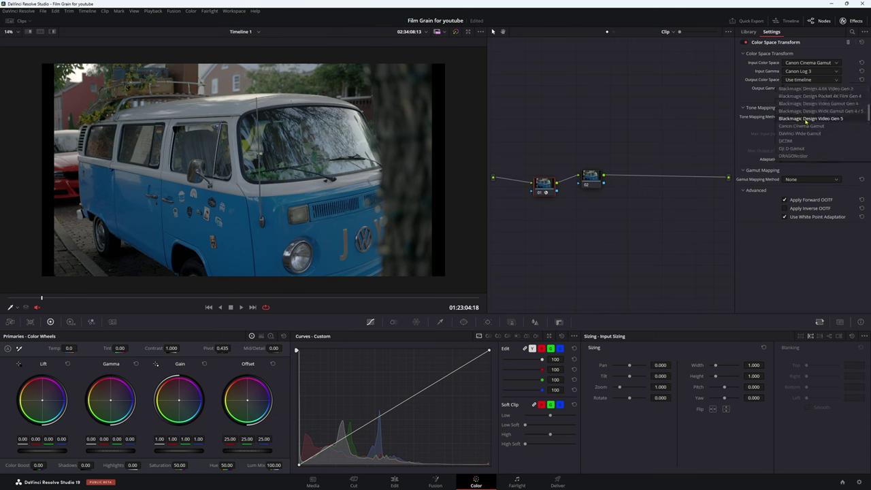
pyautogui.click(814, 134)
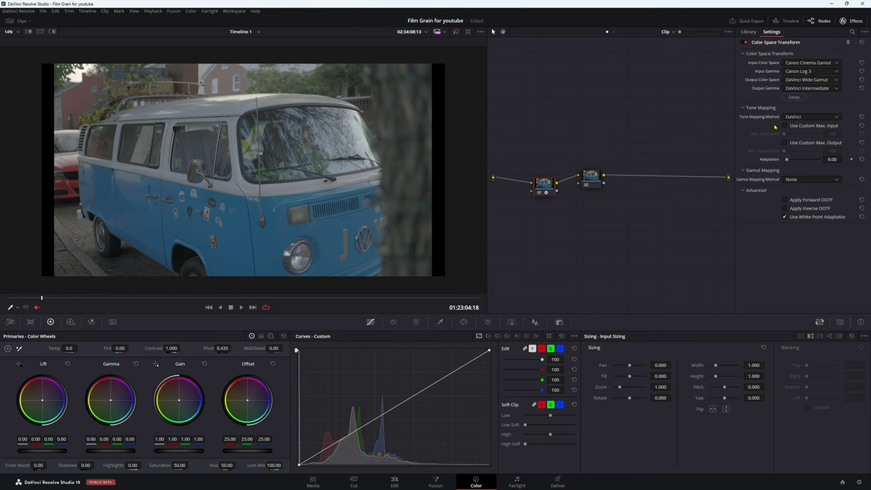
pyautogui.click(809, 87)
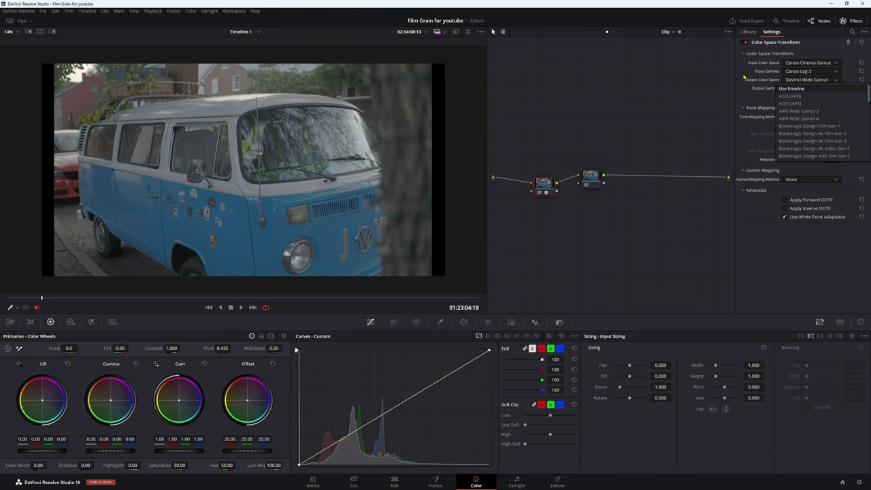
pyautogui.click(771, 93)
pyautogui.click(748, 109)
pyautogui.click(802, 117)
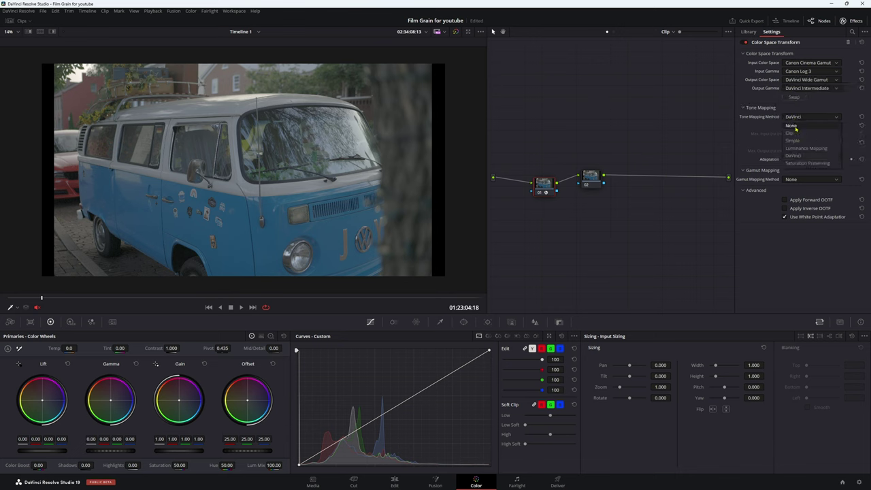
pyautogui.click(795, 127)
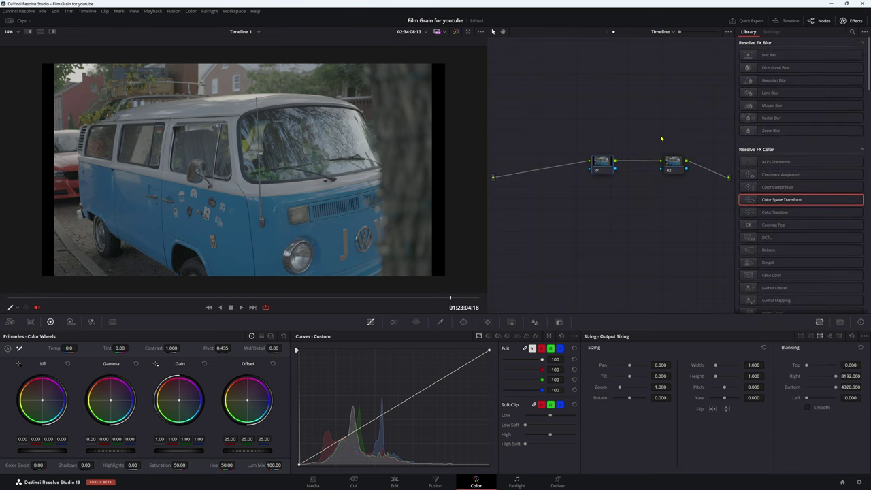
# Step: Apply Color Space Transform to timeline node 02, reading DaVinci Wide Gamut / DaVinci Intermediate input
pyautogui.moveTo(672, 159); pyautogui.dragTo(662, 144)
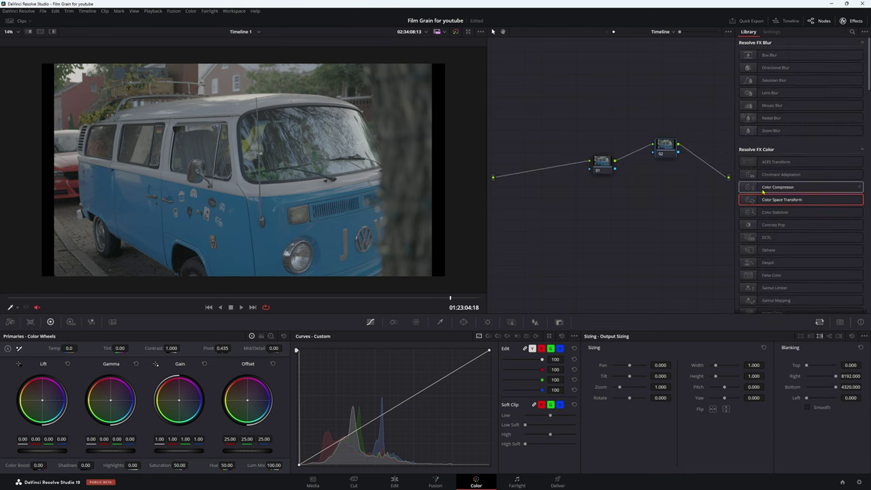
pyautogui.moveTo(782, 199); pyautogui.dragTo(666, 153)
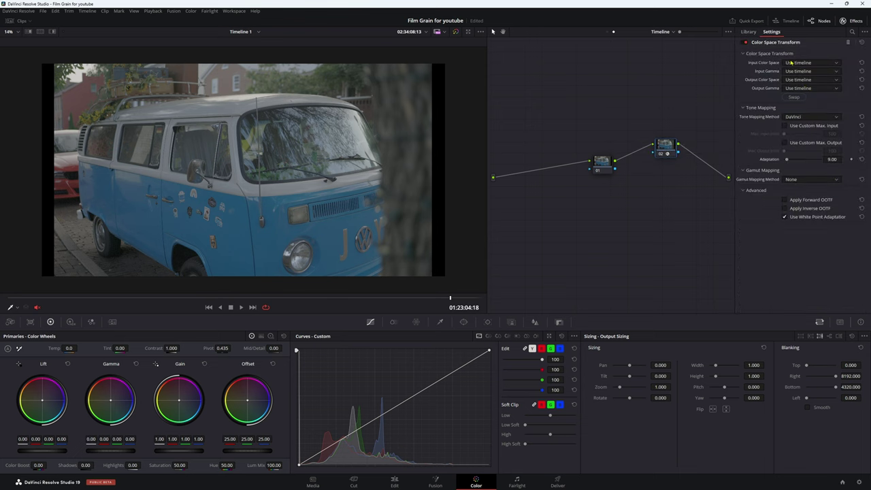
pyautogui.click(793, 63)
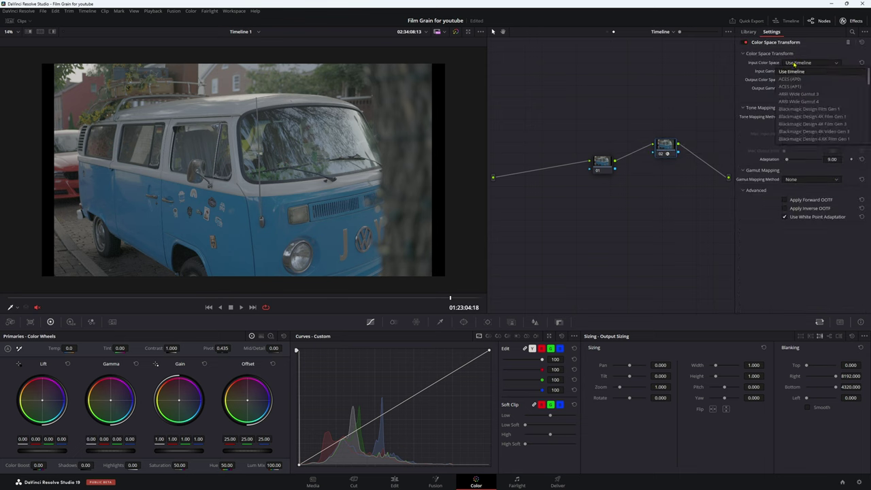
pyautogui.press('d')
pyautogui.click(807, 139)
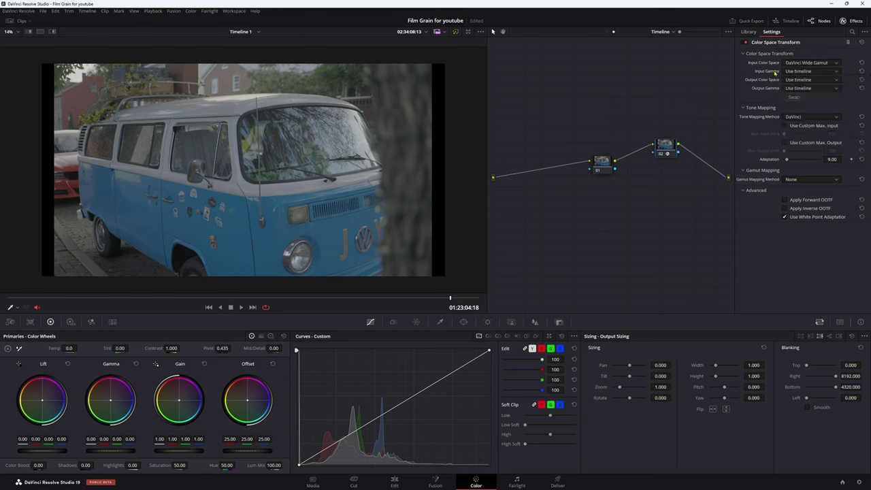
pyautogui.click(798, 73)
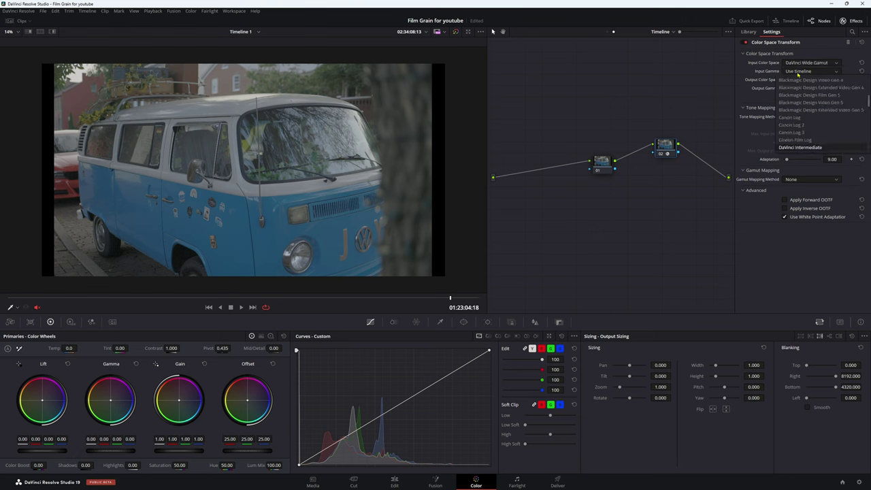
pyautogui.click(804, 147)
# Step: Set the timeline transform's output color space to Rec.709
pyautogui.click(797, 80)
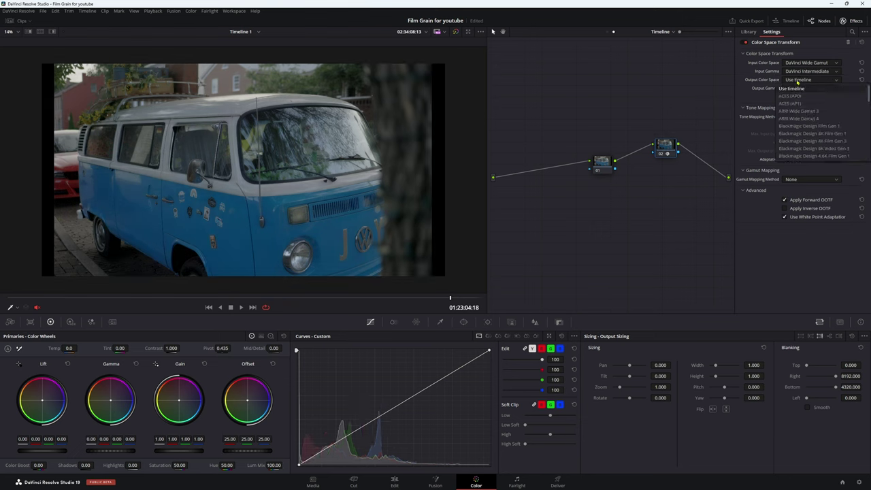
pyautogui.scroll(-5, 797, 102)
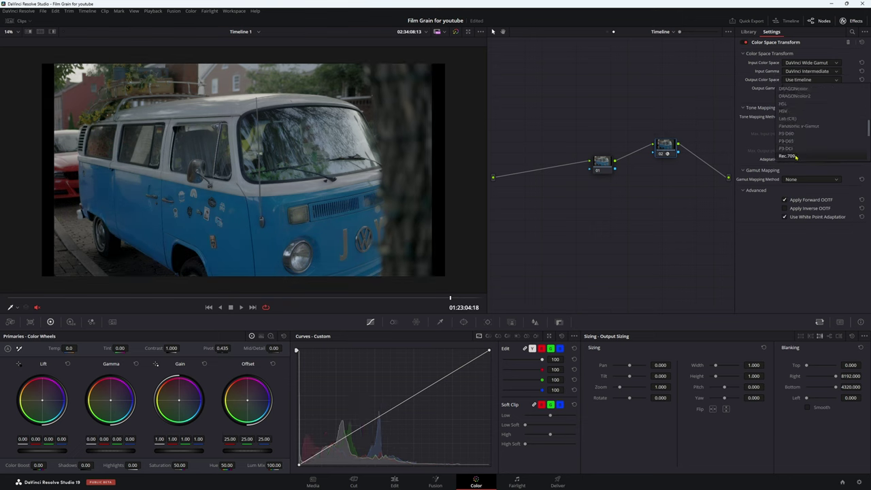
pyautogui.click(793, 97)
pyautogui.click(797, 89)
pyautogui.scroll(-7, 813, 126)
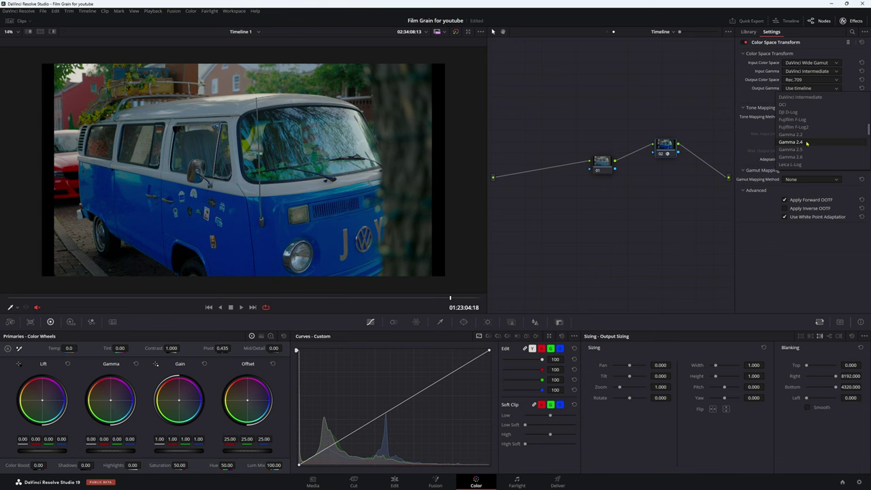
# Step: Output Gamma 2.4 with Luminance Mapping tone mapping, custom max input 10000 and output 100 nits
pyautogui.click(791, 141)
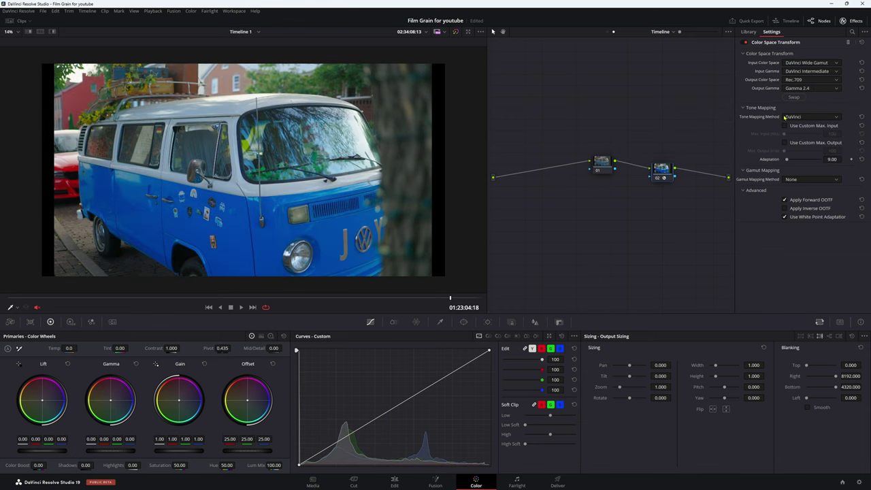
pyautogui.click(784, 117)
pyautogui.click(806, 144)
pyautogui.click(805, 127)
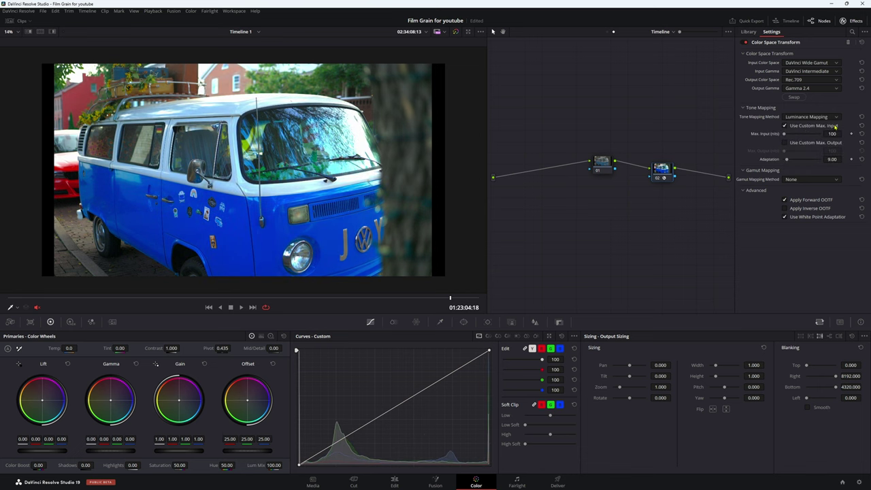
pyautogui.moveTo(795, 134); pyautogui.dragTo(848, 139)
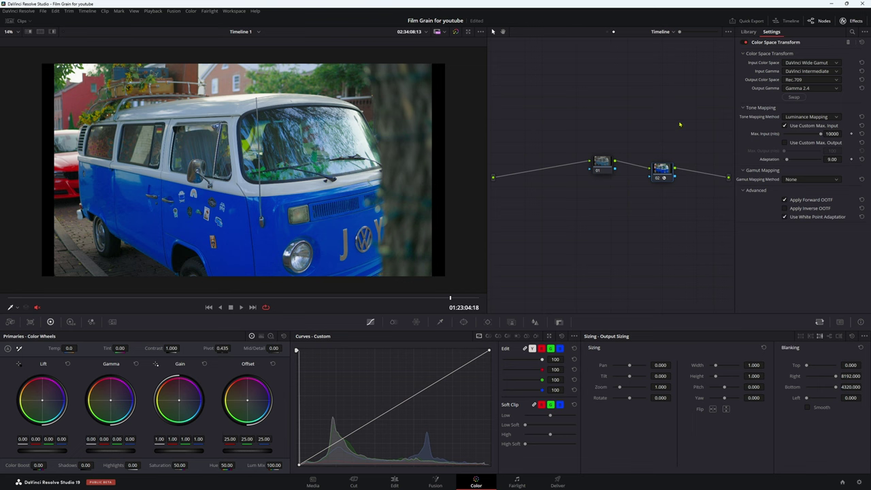
pyautogui.click(785, 143)
# Step: Choose Saturation Compression gamut mapping and move the transform node nearer node 01
pyautogui.click(803, 180)
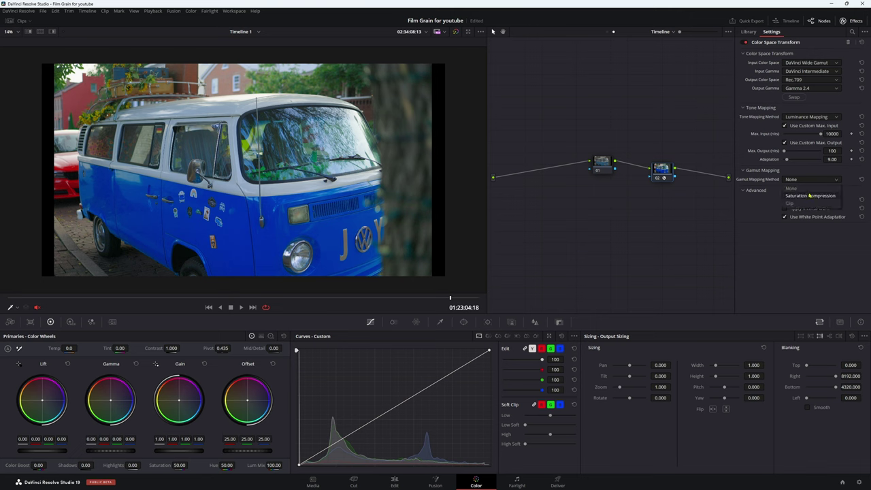
pyautogui.click(809, 195)
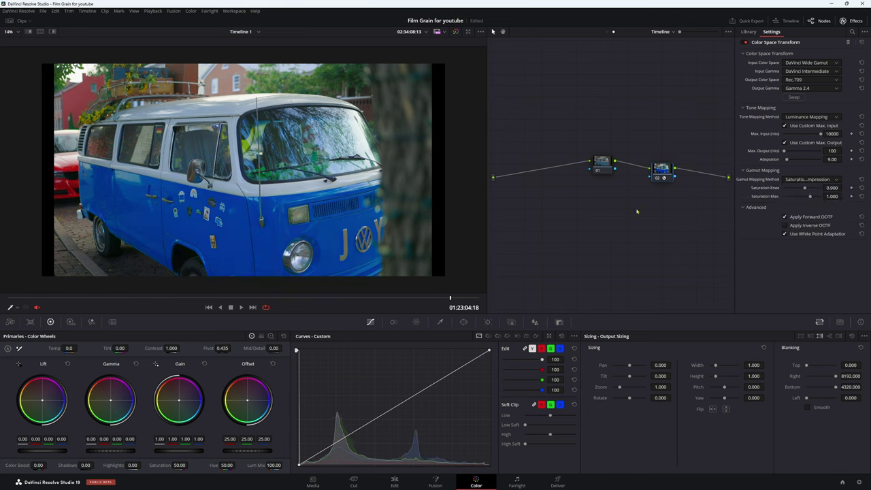
pyautogui.moveTo(653, 188); pyautogui.dragTo(639, 182)
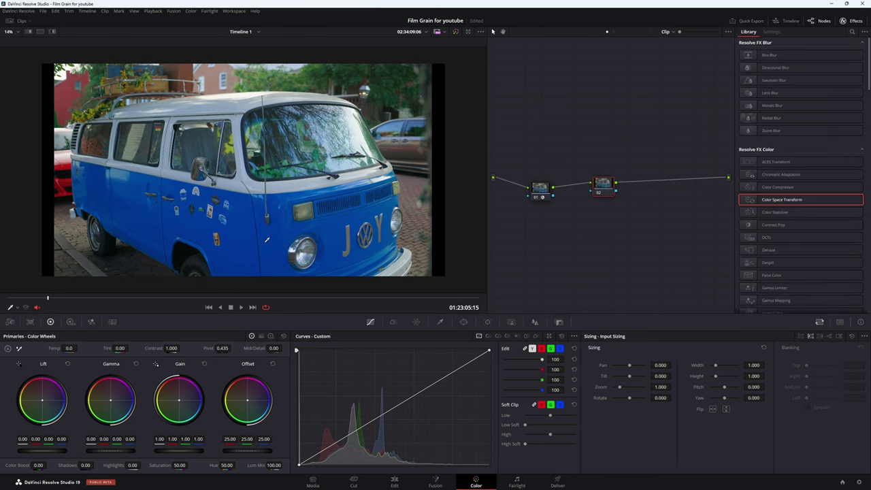
# Step: Jump to the suitcase shot, scrub back to the blue van shot, and briefly play it
pyautogui.click(232, 298)
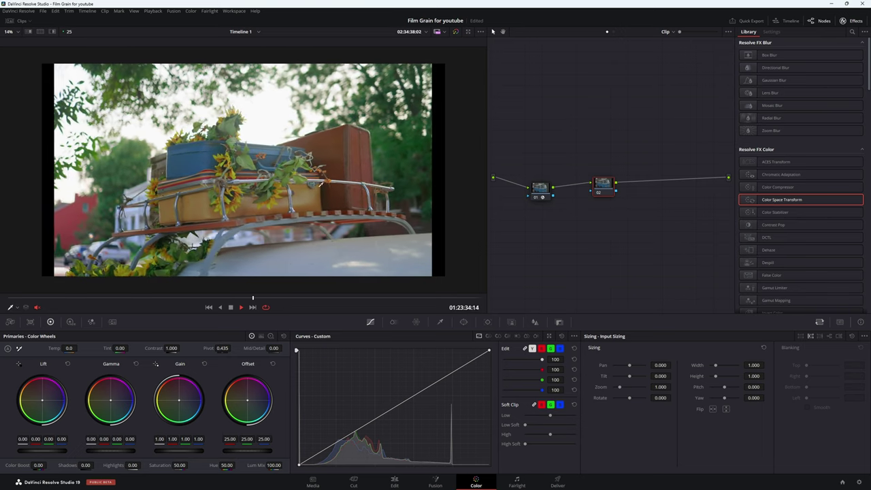
pyautogui.moveTo(266, 297); pyautogui.dragTo(39, 297)
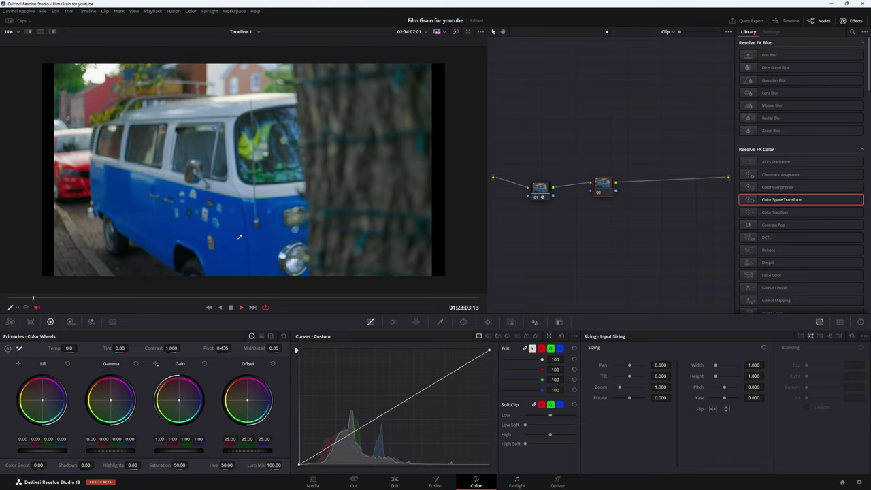
pyautogui.press('space')
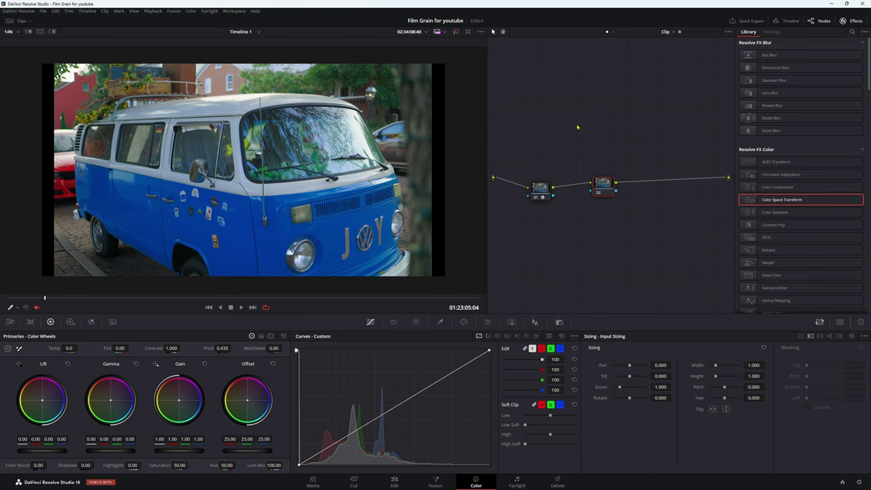
# Step: In the timeline node graph, rearrange nodes 01 and 02 and delete the extra node 03
pyautogui.click(612, 31)
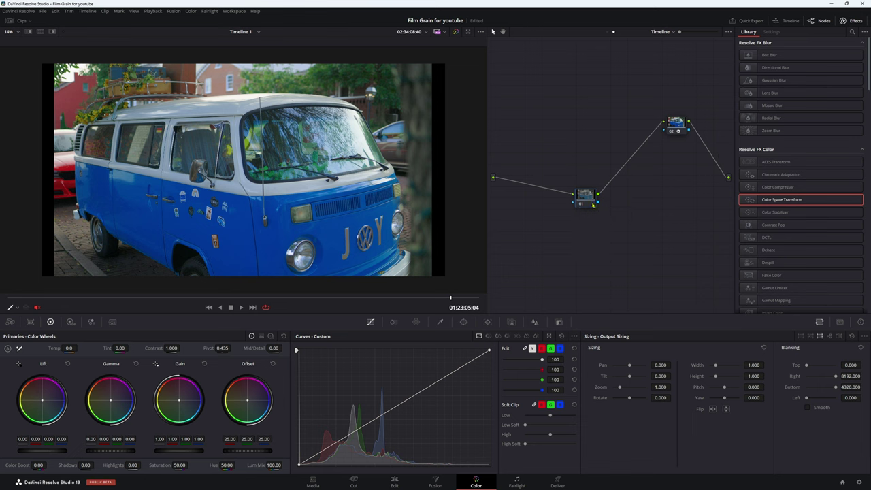
pyautogui.moveTo(585, 194); pyautogui.dragTo(560, 178)
pyautogui.click(677, 128)
pyautogui.moveTo(676, 129); pyautogui.dragTo(620, 191)
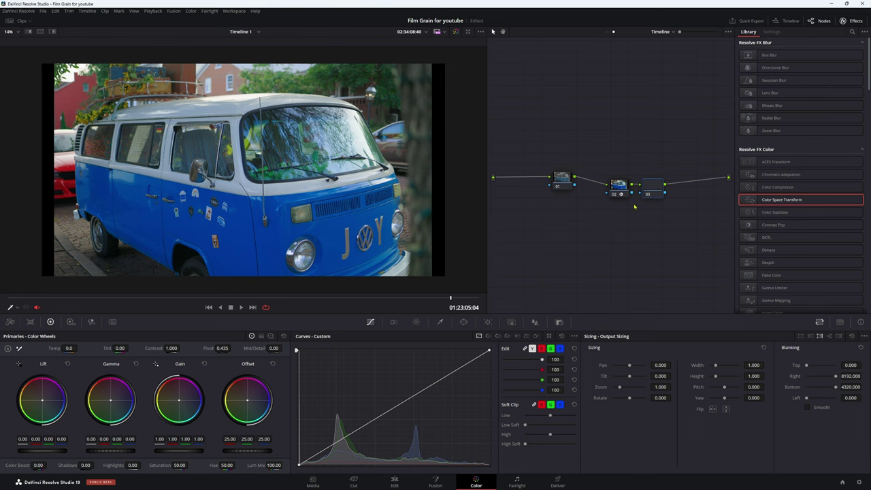
pyautogui.moveTo(650, 189); pyautogui.dragTo(669, 165)
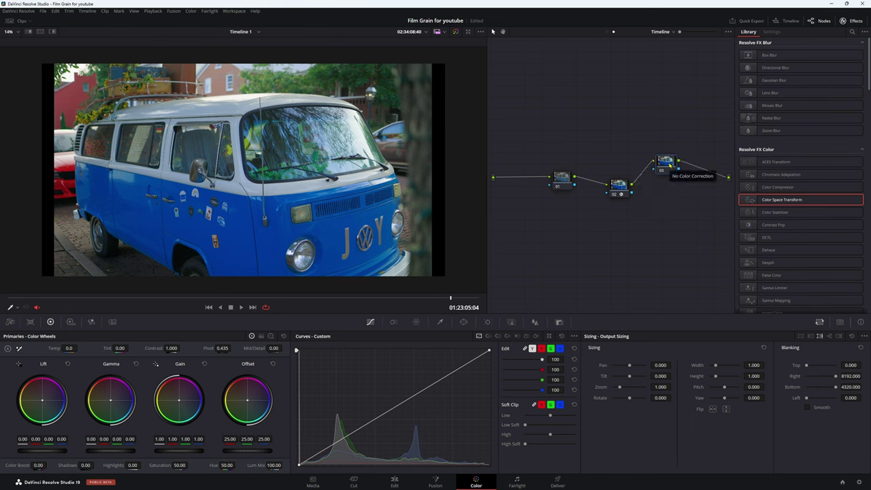
pyautogui.press('Delete')
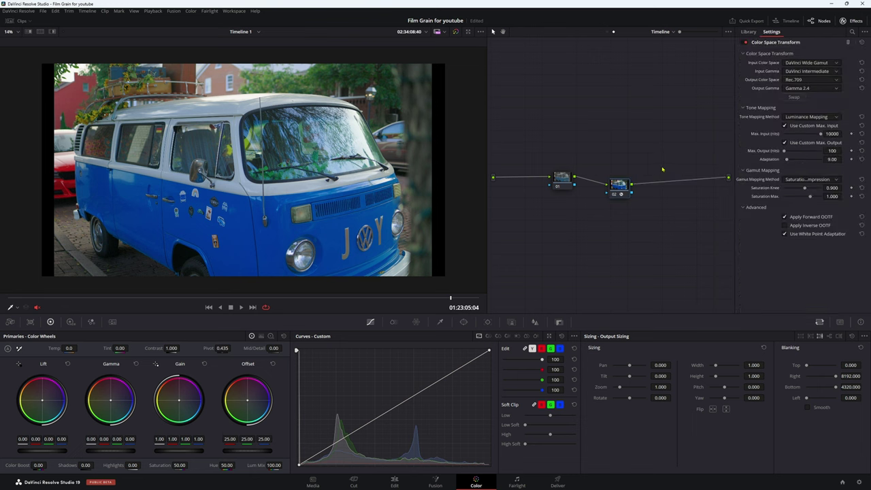
# Step: Reposition timeline node 01 slightly lower in the node graph
pyautogui.moveTo(561, 177)
pyautogui.mouseDown()
pyautogui.moveTo(561, 207)
pyautogui.moveTo(560, 172)
pyautogui.moveTo(563, 192)
pyautogui.mouseUp()
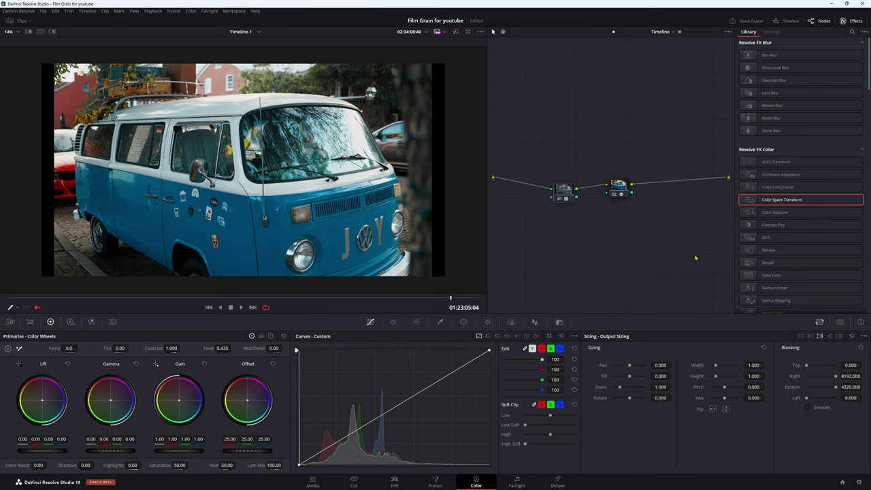
# Step: Move transform node 02 up and to the right, and nudge node 01 right
pyautogui.moveTo(620, 195); pyautogui.dragTo(635, 176)
pyautogui.moveTo(563, 197); pyautogui.dragTo(566, 198)
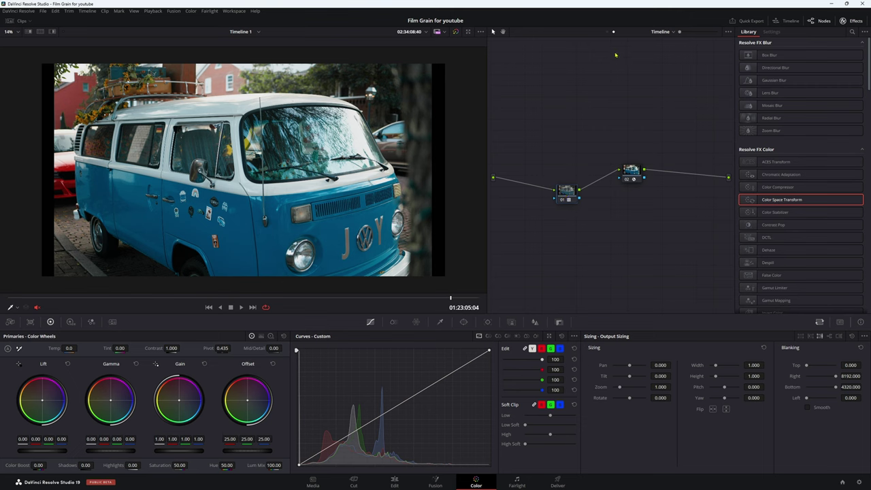
# Step: Show the clip's node graph, adding a serial node with Alt+S and deleting it again
pyautogui.click(609, 32)
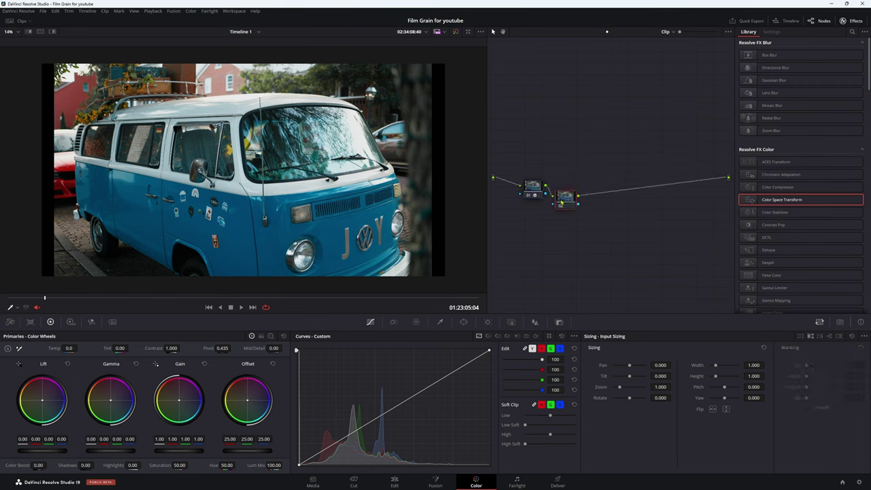
pyautogui.hotkey('alt', 's')
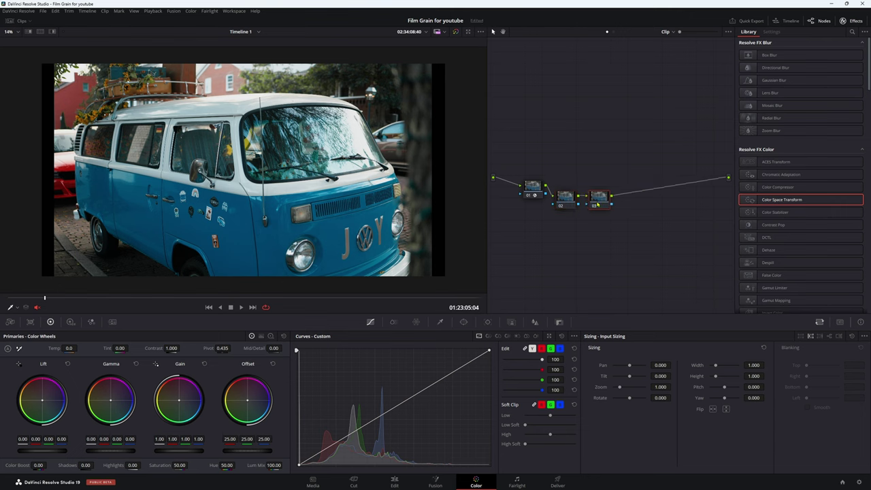
pyautogui.press('Delete')
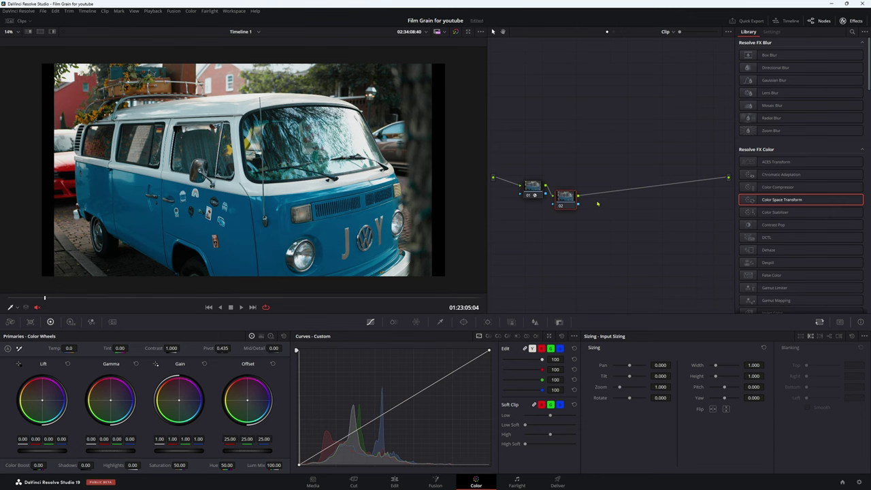